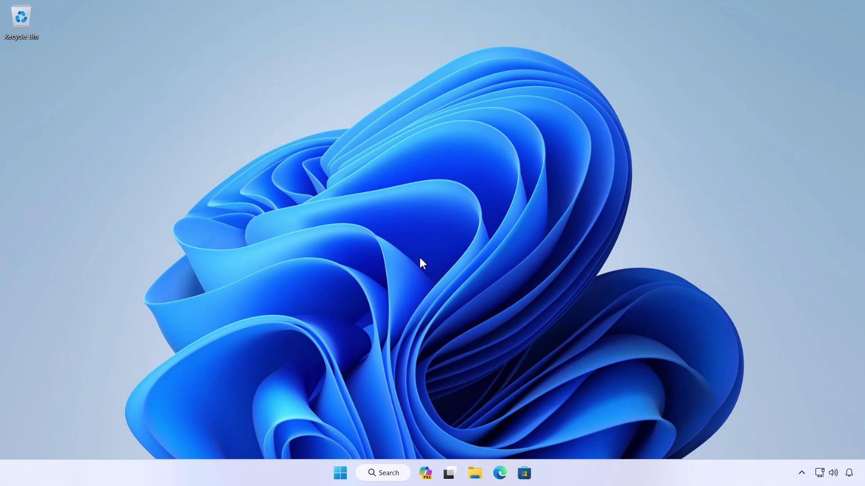
Check the signed-in account's options from the Start menu.
click(342, 473)
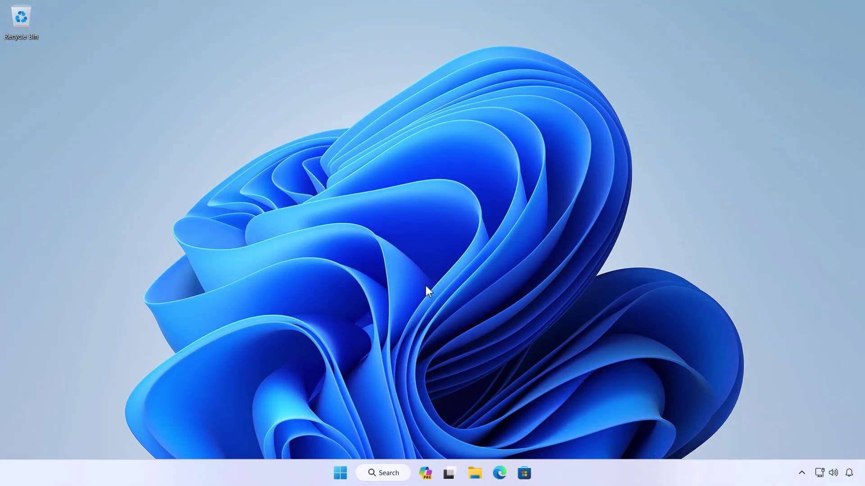
click(340, 473)
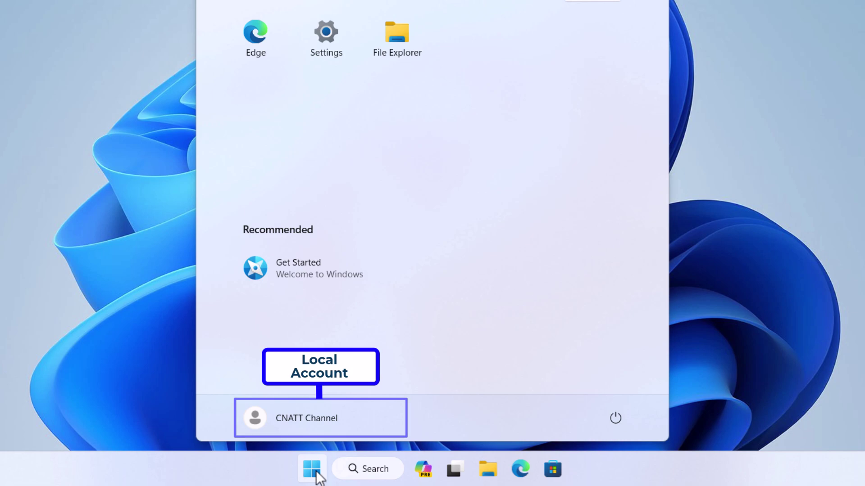
click(323, 425)
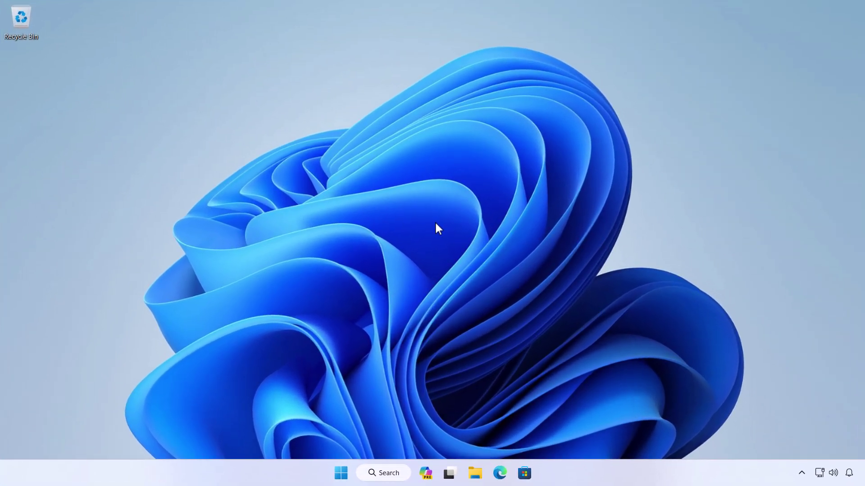
Launch Settings from the Start right-click menu and go to Accounts > Your info.
right_click(341, 474)
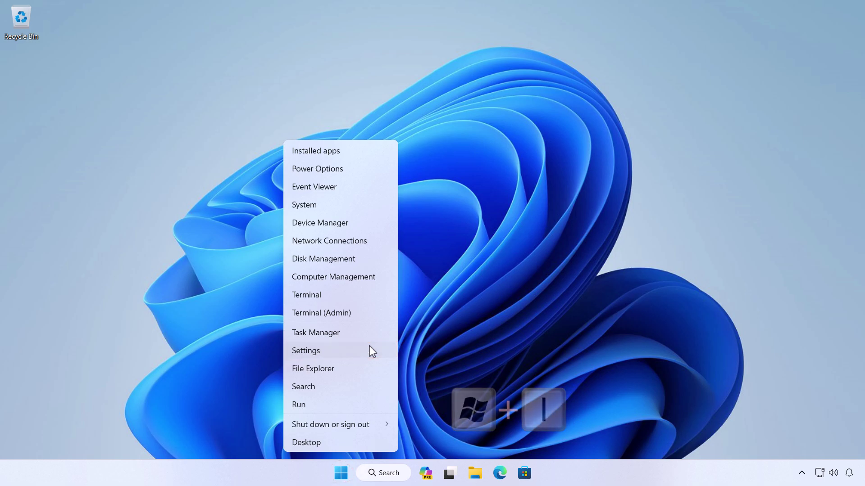
click(369, 350)
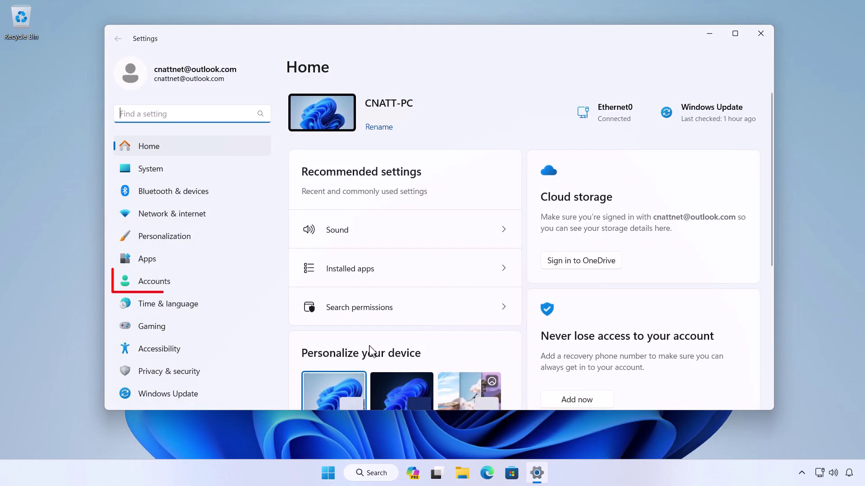
click(256, 279)
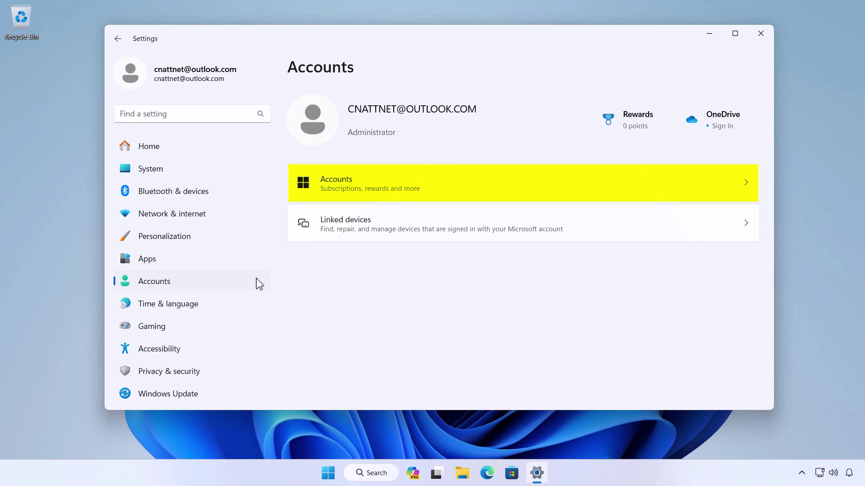
click(503, 186)
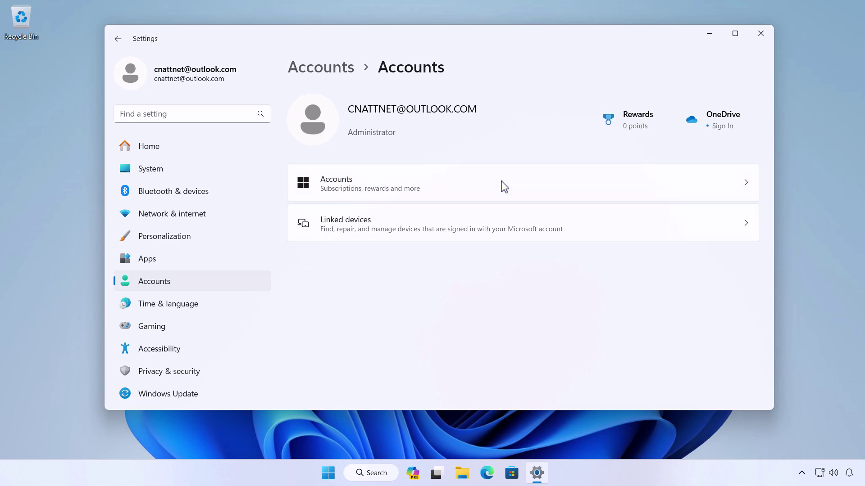
scroll(502, 185, down, 4)
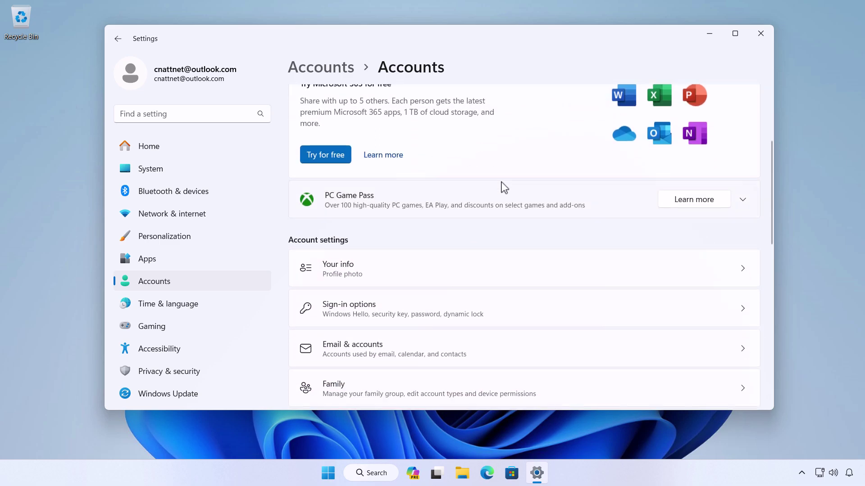
click(500, 273)
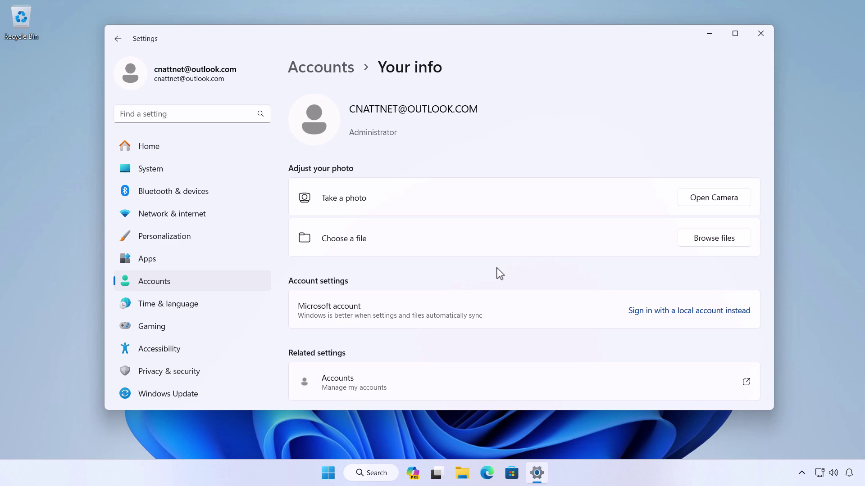
Check the account flyout in Start, then close Settings to return to the desktop.
click(334, 475)
click(339, 439)
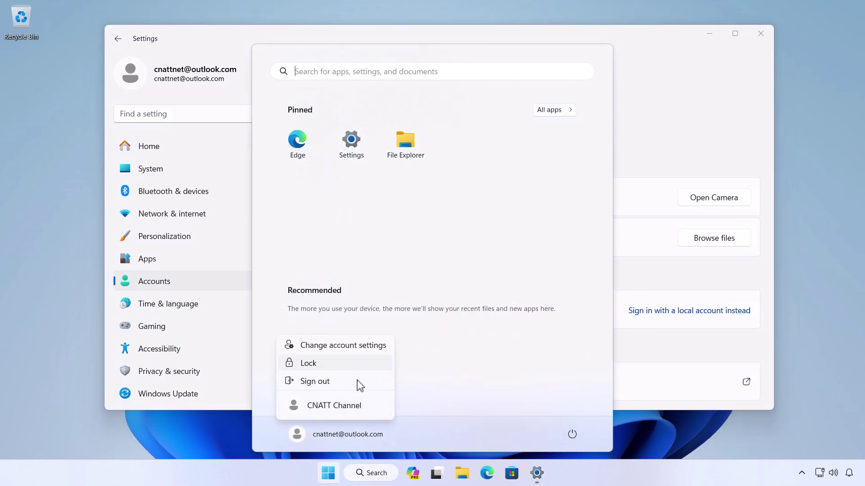
click(367, 354)
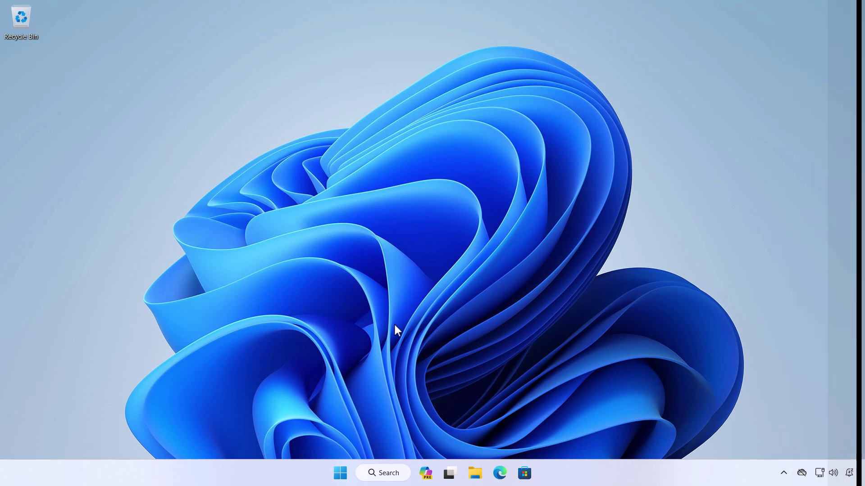
click(340, 473)
click(352, 434)
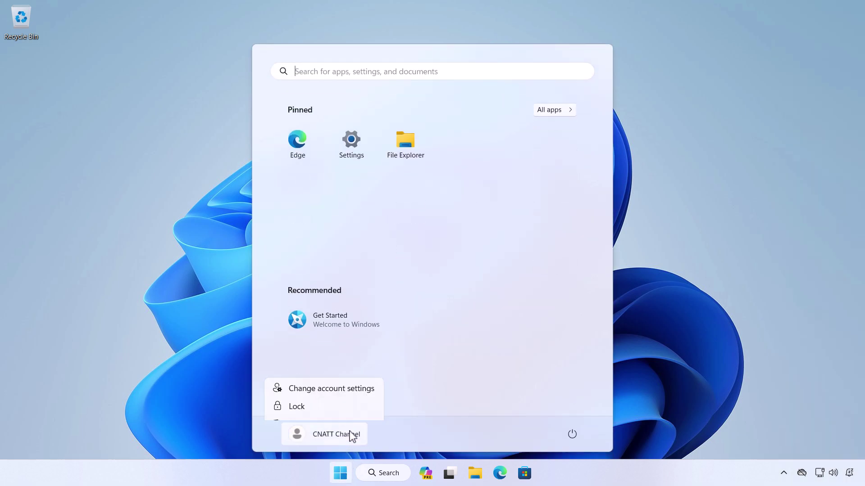
click(358, 352)
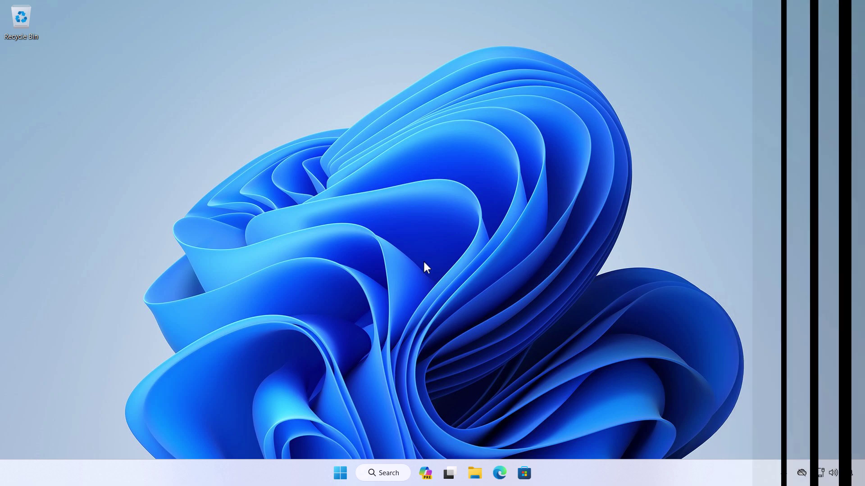
right_click(342, 470)
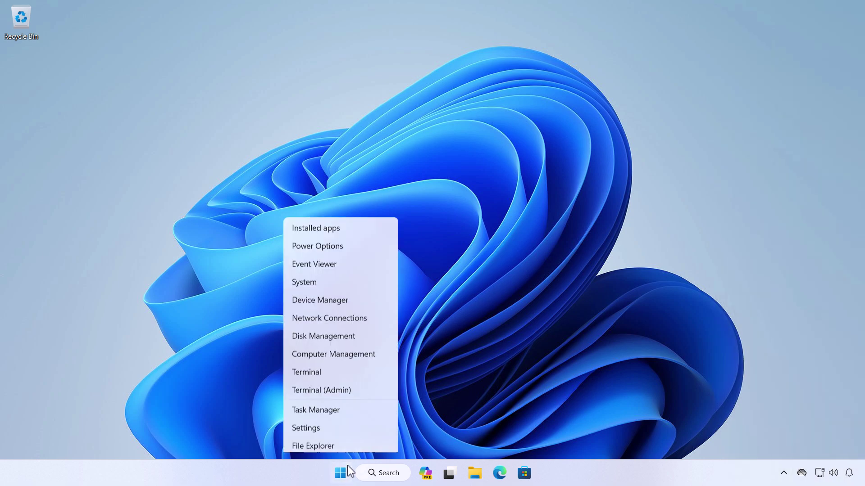
click(378, 355)
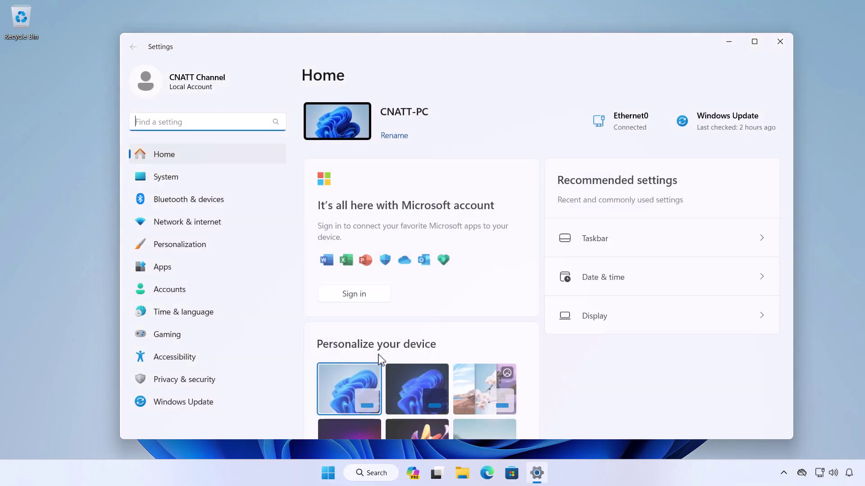
click(266, 292)
scroll(631, 313, down, 5)
scroll(633, 317, down, 1)
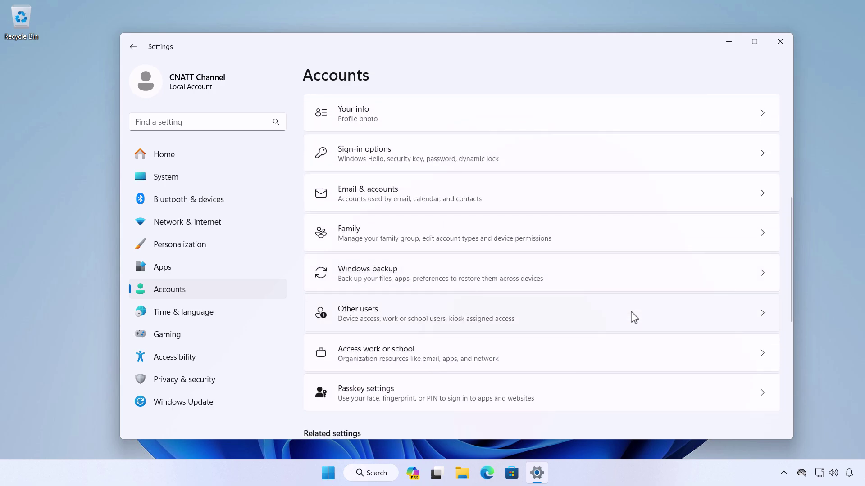
click(631, 313)
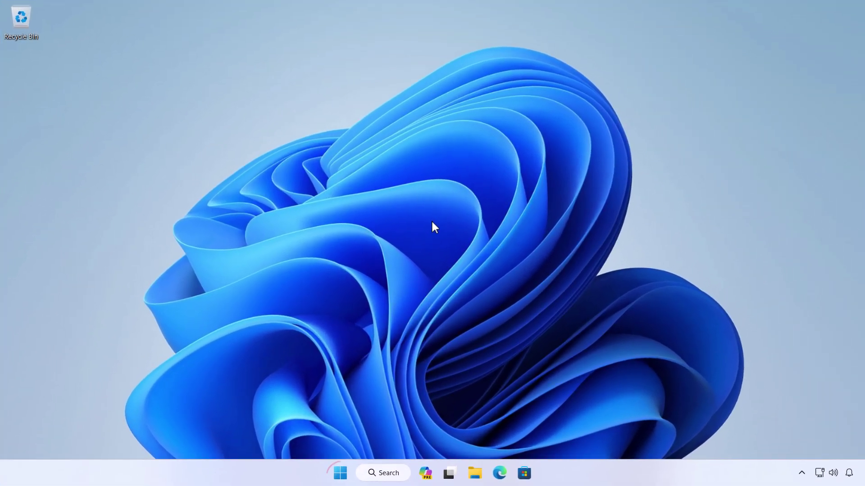
Search 'control panel' and view the current user's details under User Accounts.
click(347, 471)
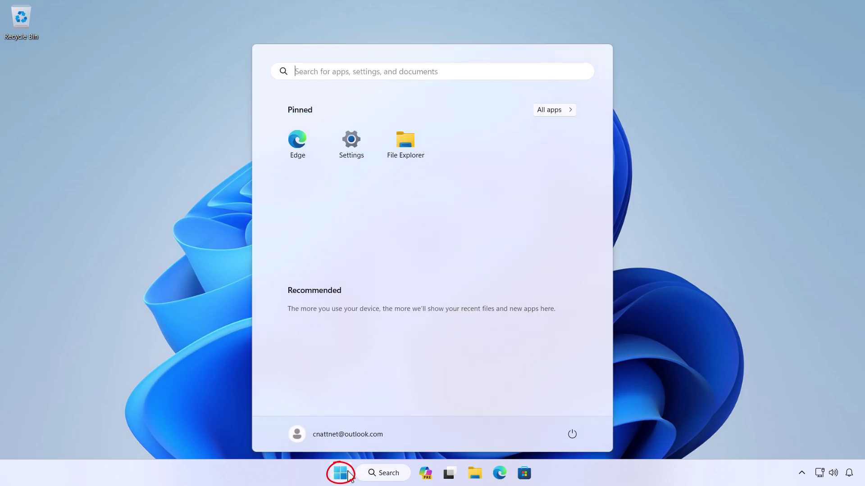
text(control panel)
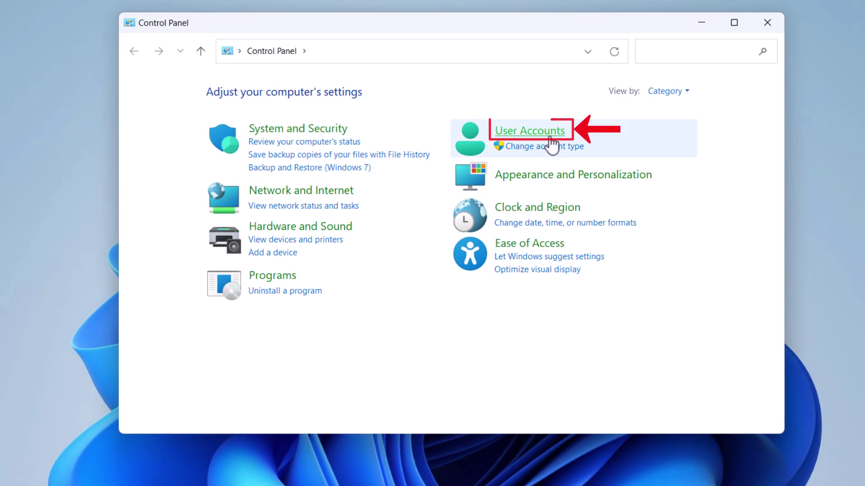
click(552, 141)
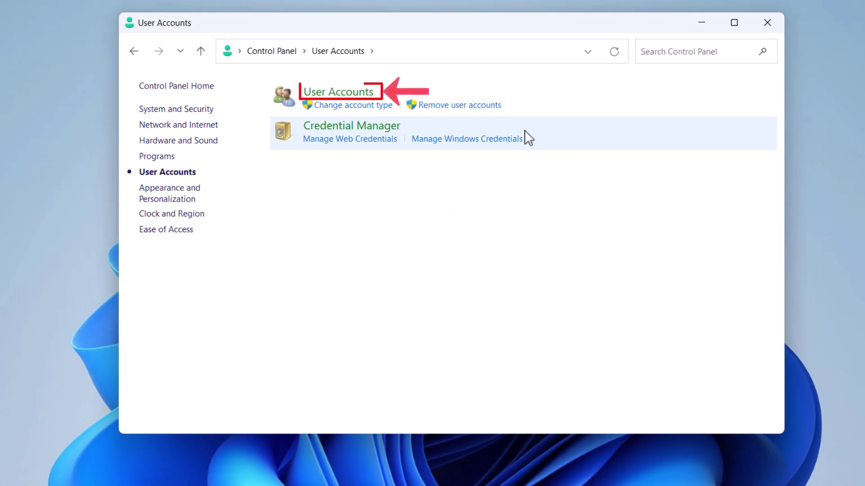
click(368, 96)
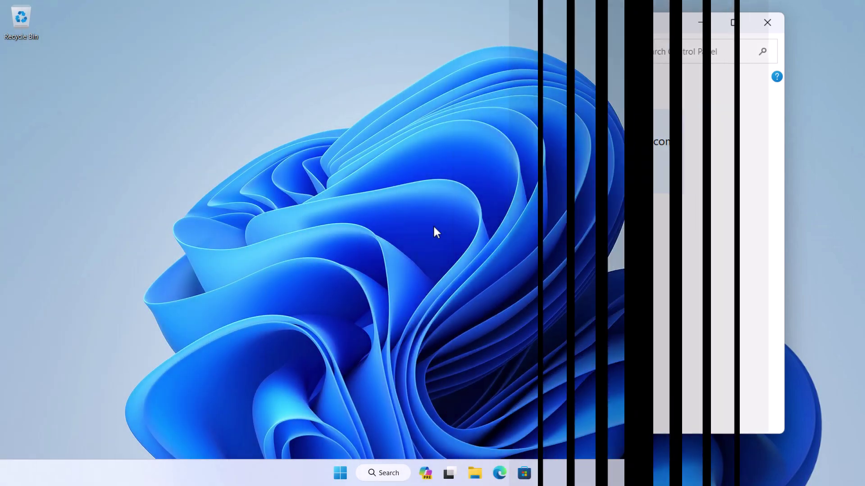
click(340, 473)
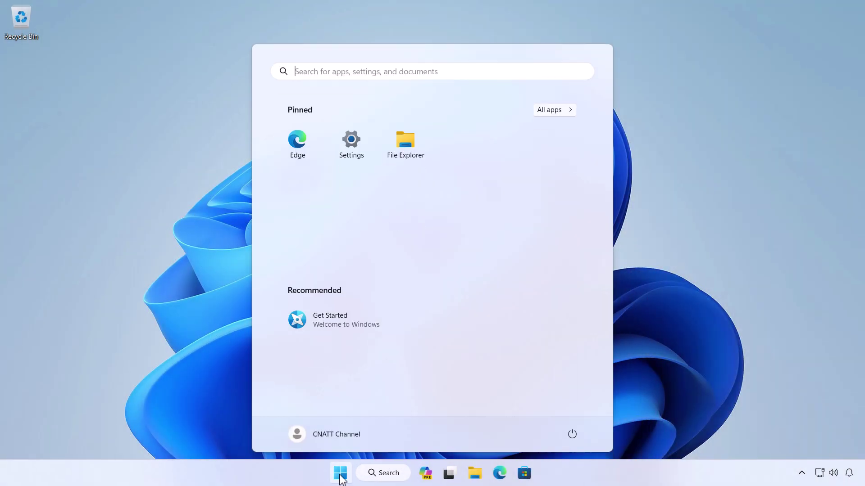
Launch Control Panel via search and list all users through Manage another account.
text(control panel)
click(398, 170)
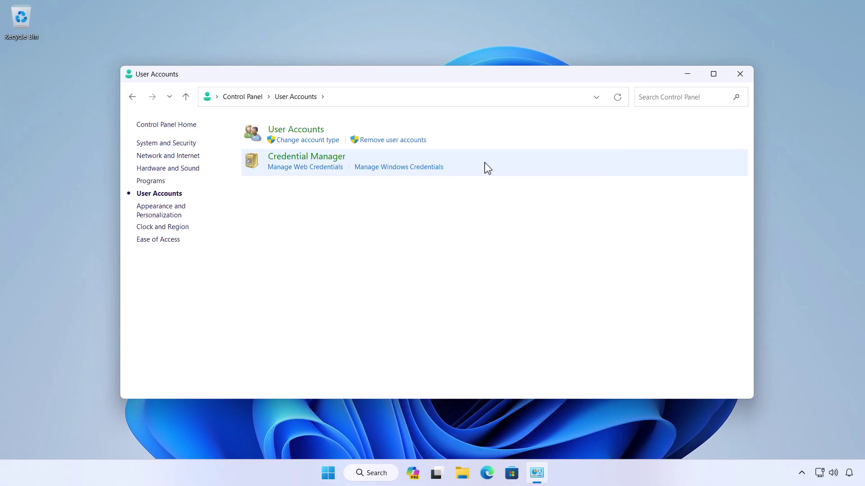
click(310, 132)
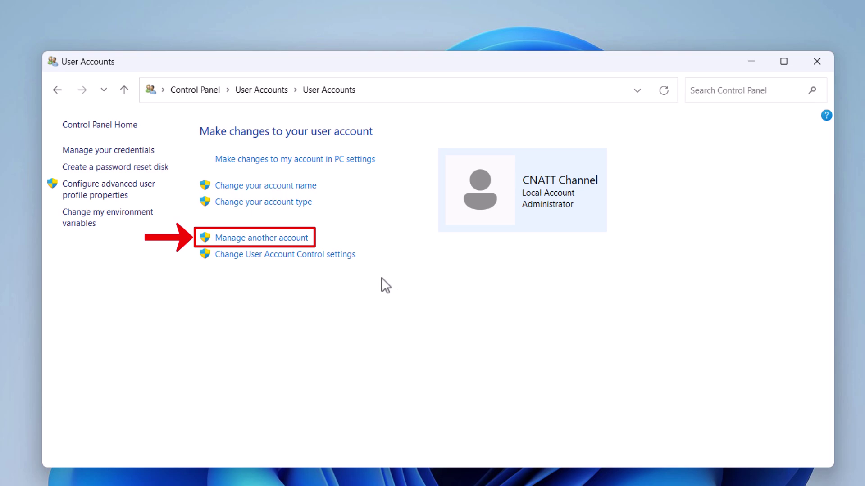
click(306, 240)
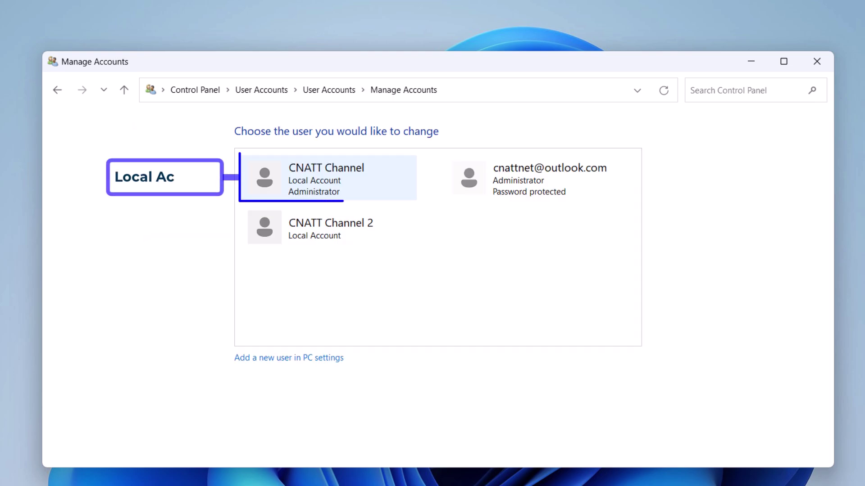